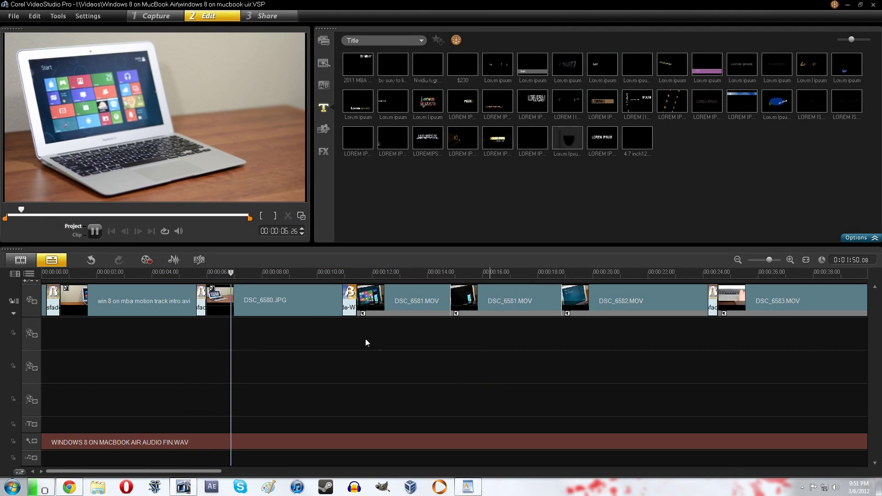
# Step: Review the timeline in sound mixing view, toggling the first overlay track off and on
pyautogui.click(174, 260)
pyautogui.moveTo(230, 272); pyautogui.dragTo(200, 272)
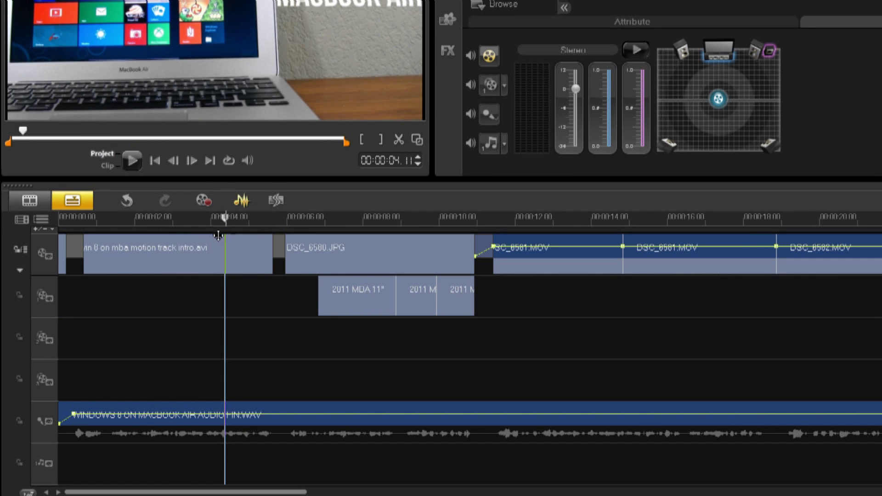
pyautogui.click(47, 299)
pyautogui.click(47, 299)
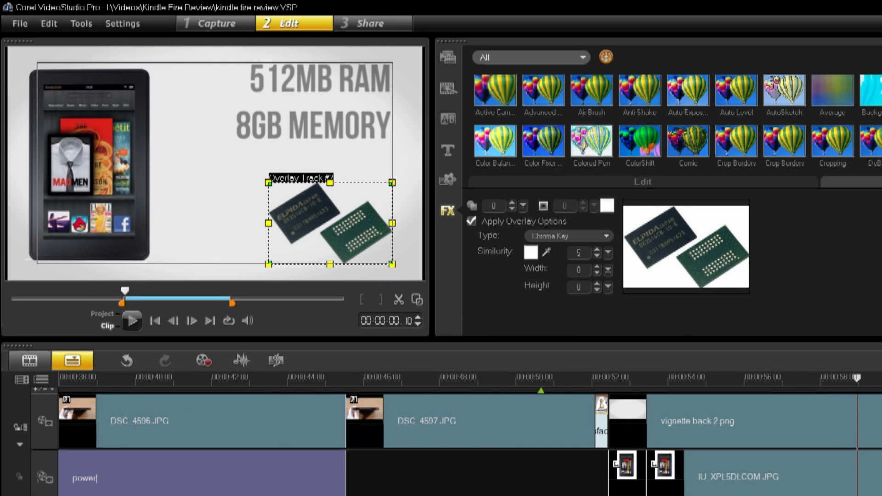
pyautogui.click(513, 199)
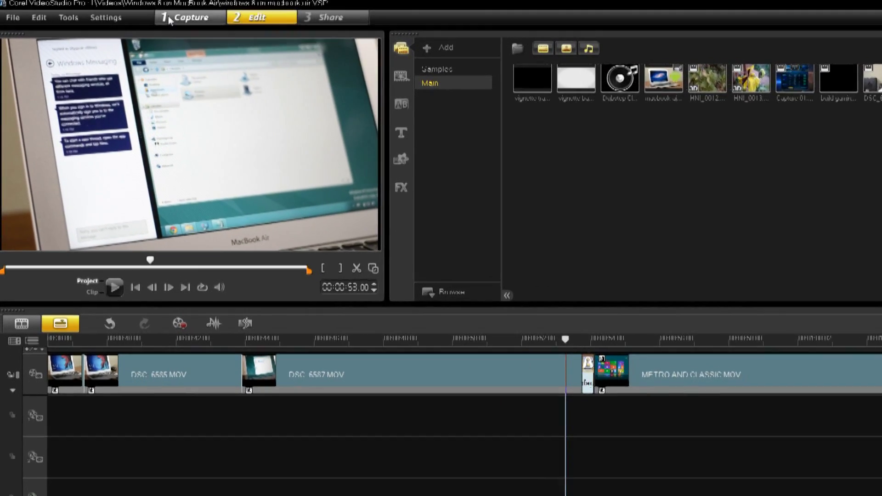
# Step: Start a screen capture with the capture area set to a custom region
pyautogui.click(156, 17)
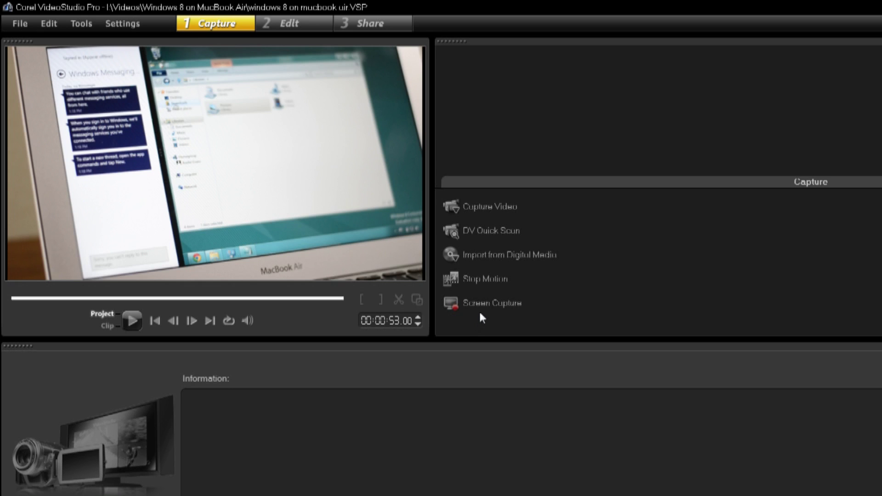
pyautogui.click(481, 316)
pyautogui.click(551, 181)
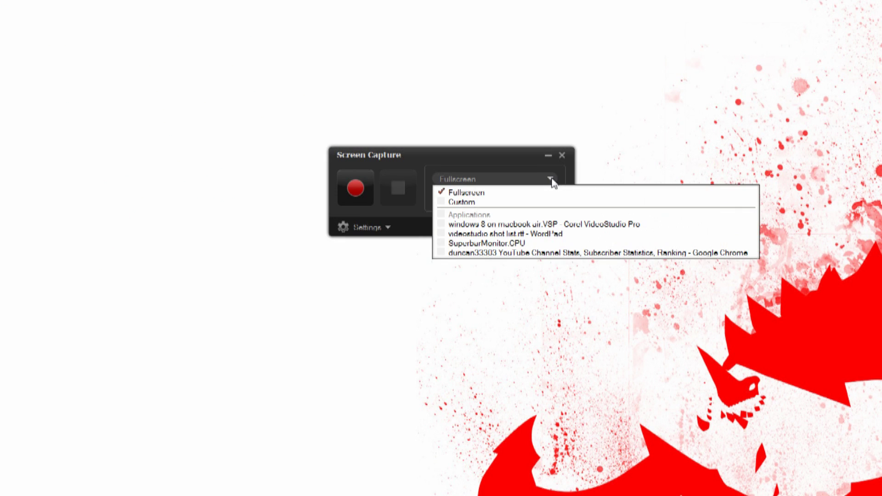
pyautogui.click(461, 202)
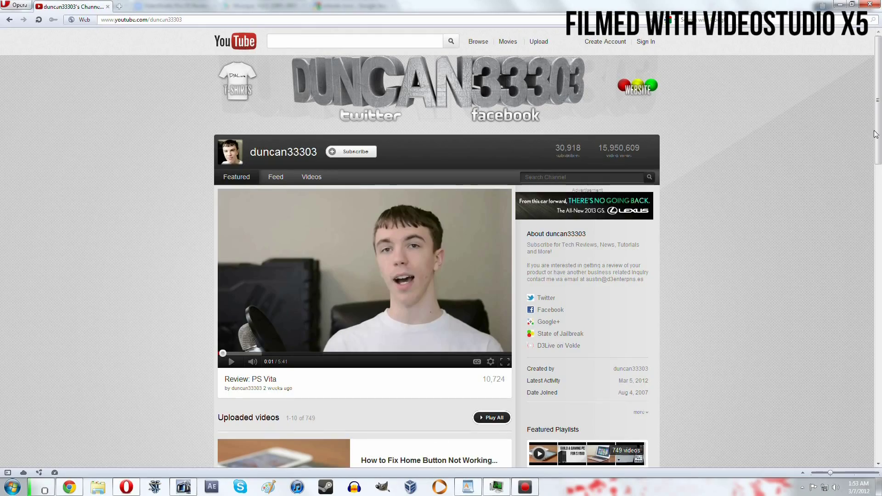
pyautogui.moveTo(876, 133)
pyautogui.mouseDown()
pyautogui.moveTo(843, 282)
pyautogui.moveTo(847, 388)
pyautogui.mouseUp()
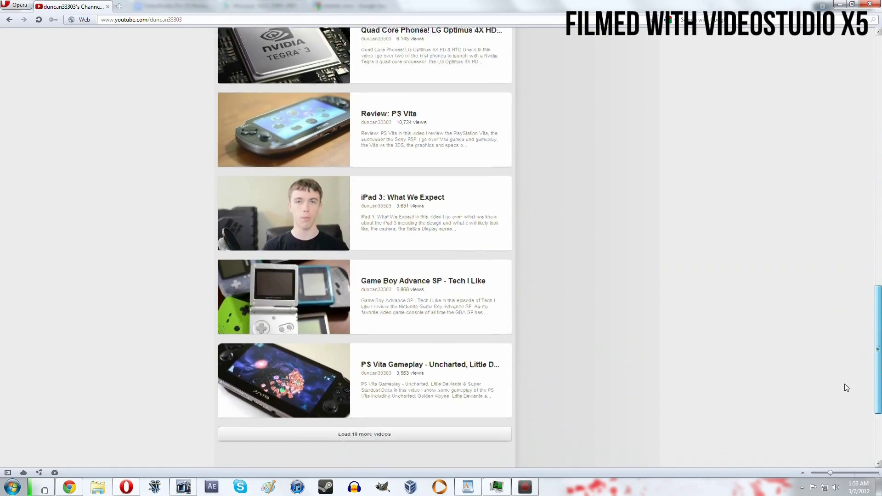
pyautogui.scroll(7, 736, 353)
pyautogui.scroll(2, 735, 354)
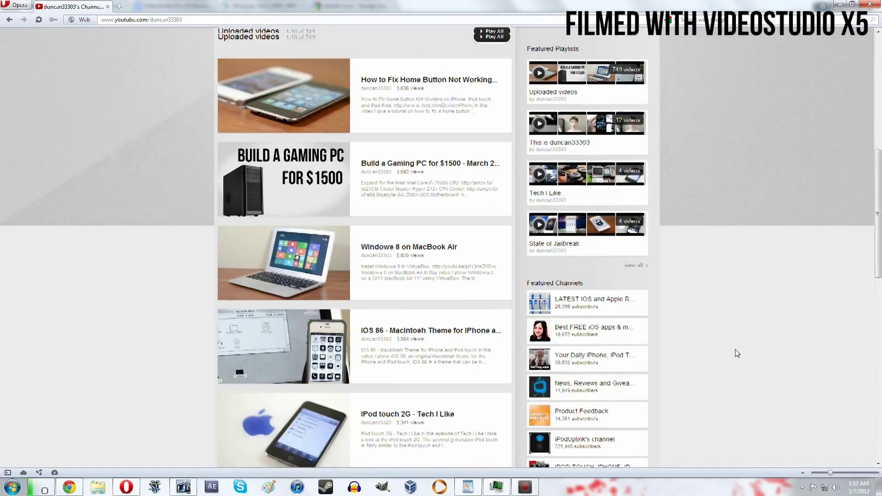
pyautogui.scroll(7, 735, 353)
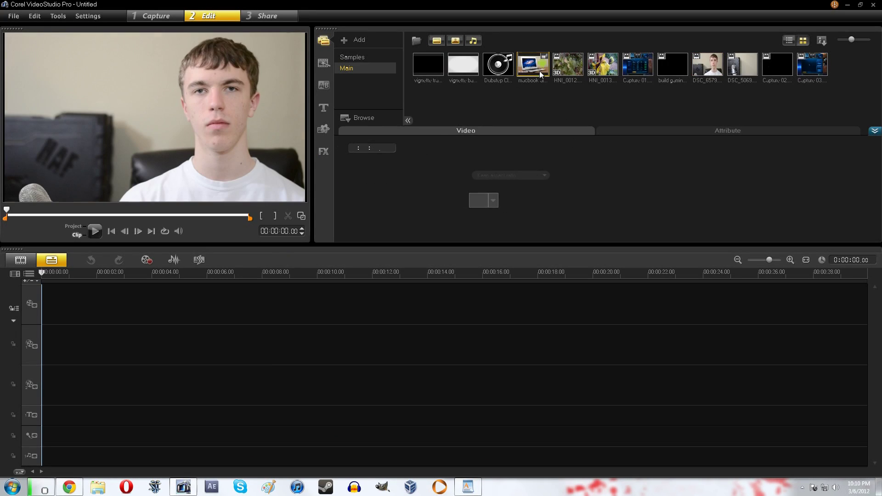
# Step: Drop the layered MacBook Air image across three tracks and reposition its Android logo layer
pyautogui.moveTo(540, 70); pyautogui.dragTo(152, 307)
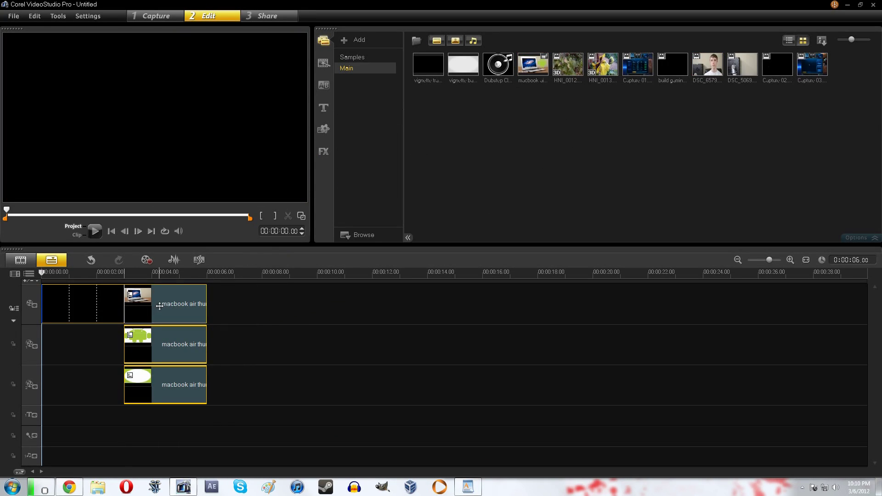
pyautogui.click(163, 276)
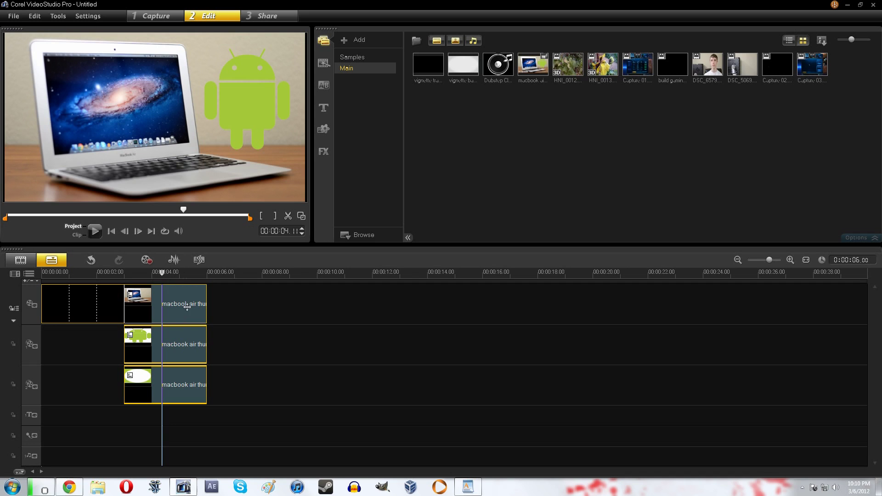
pyautogui.click(180, 342)
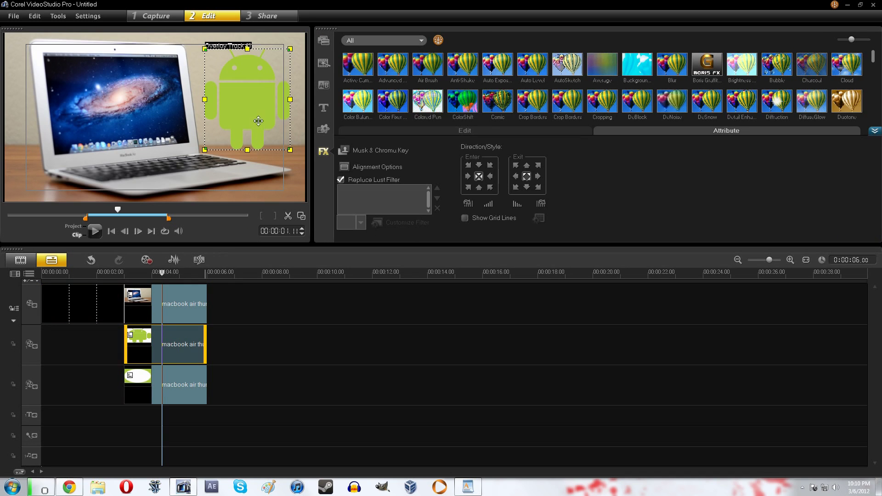
pyautogui.moveTo(261, 101); pyautogui.dragTo(148, 120)
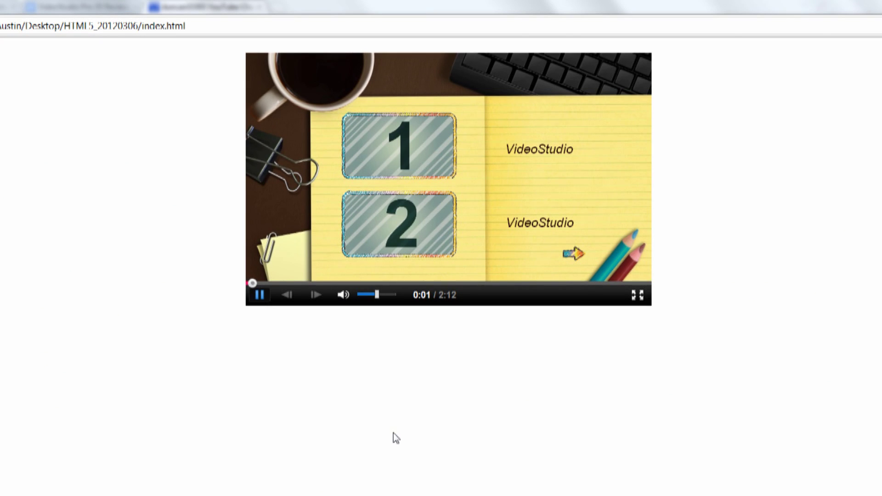
# Step: Skip forward through the HTML5 video's chapters, then step back to the 0:46 chapter
pyautogui.click(569, 264)
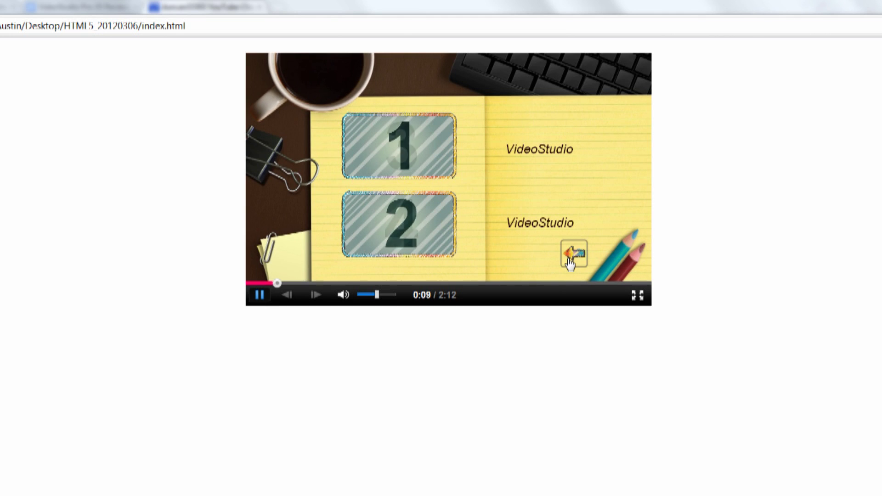
pyautogui.click(341, 282)
pyautogui.click(599, 260)
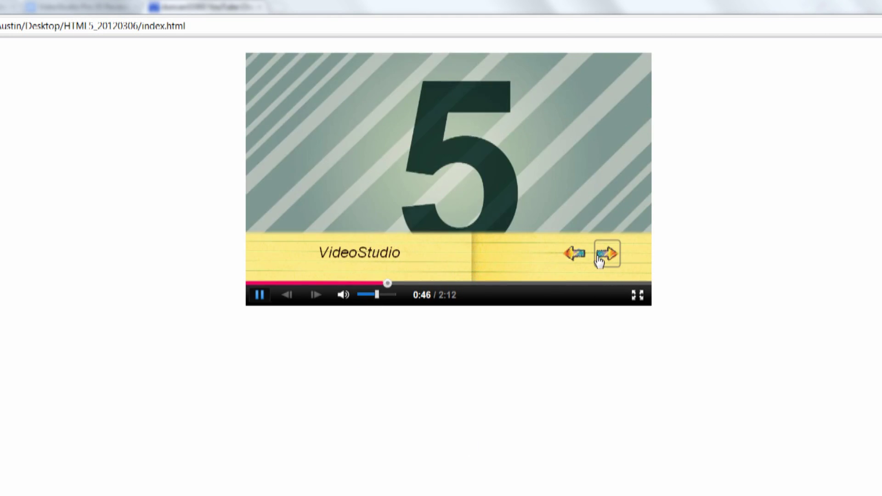
pyautogui.click(599, 261)
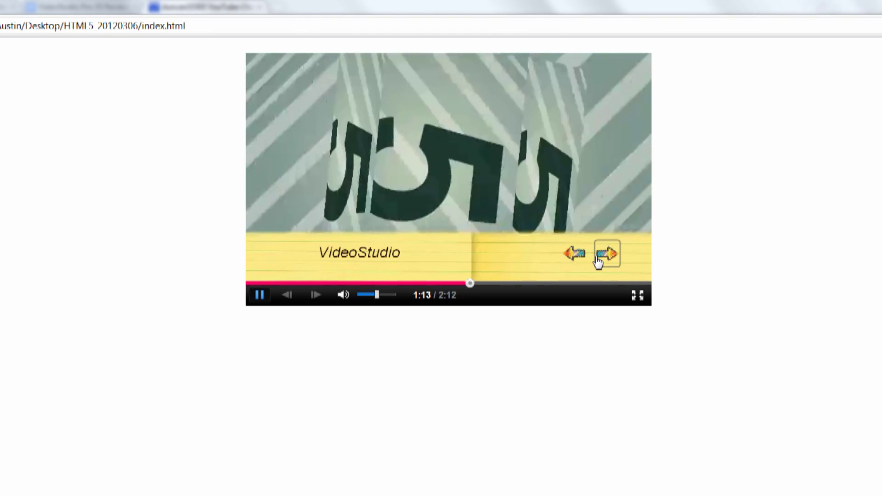
pyautogui.click(588, 261)
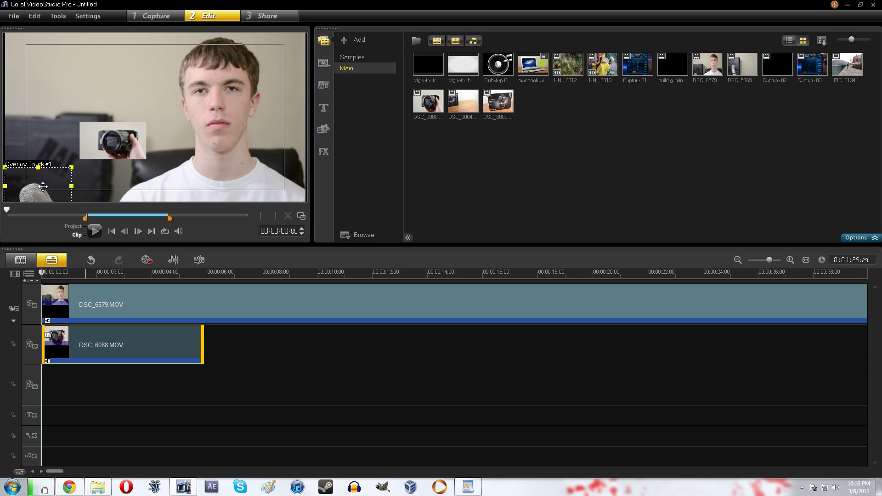
# Step: Move the DSC_6088 camera overlay to the bottom-left corner and play the project from the start
pyautogui.moveTo(88, 158); pyautogui.dragTo(39, 189)
pyautogui.click(48, 275)
pyautogui.moveTo(51, 275); pyautogui.dragTo(41, 275)
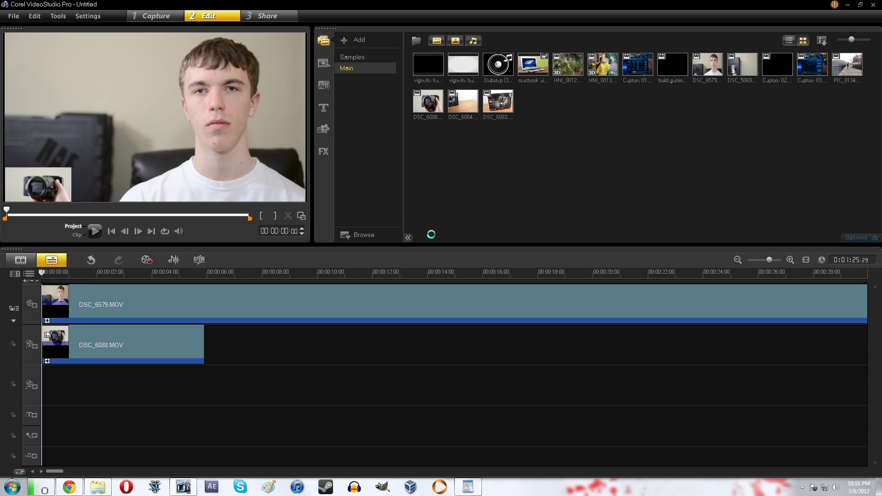
pyautogui.press('space')
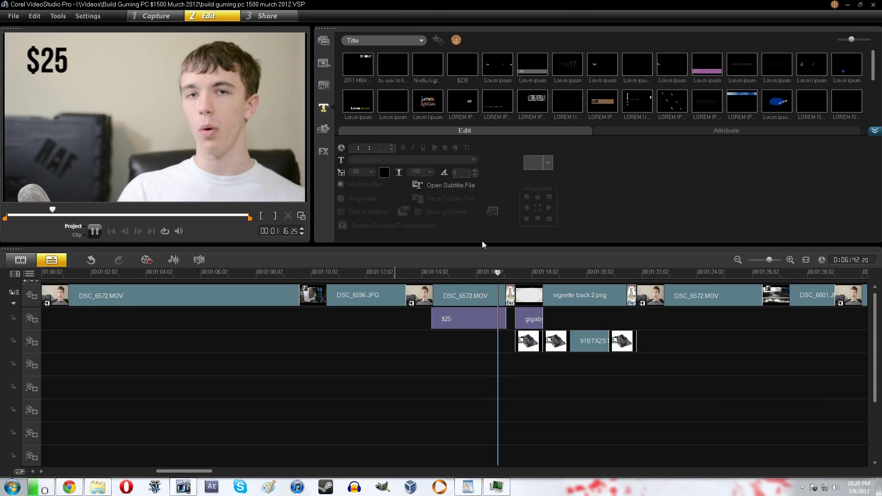
# Step: Inspect the first and last motherboard overlay clips and the GIGABYTE GA-Z68-UD3 title clip
pyautogui.click(529, 341)
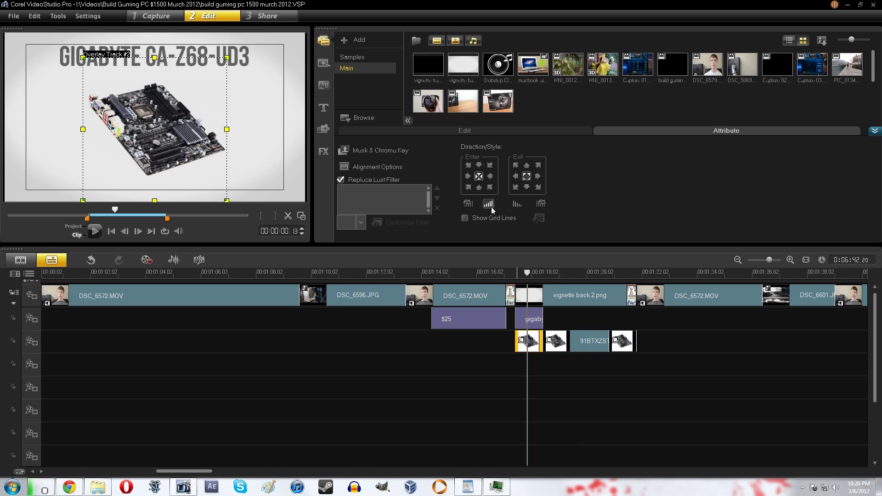
pyautogui.click(621, 341)
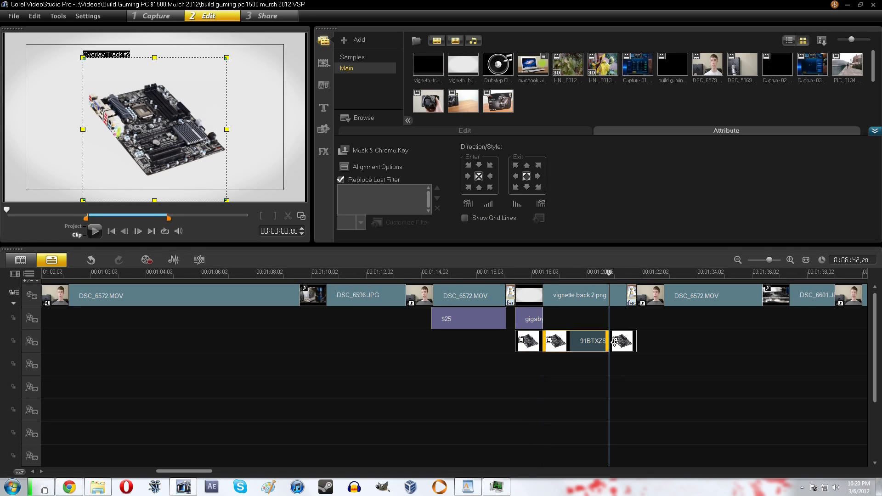
pyautogui.click(528, 319)
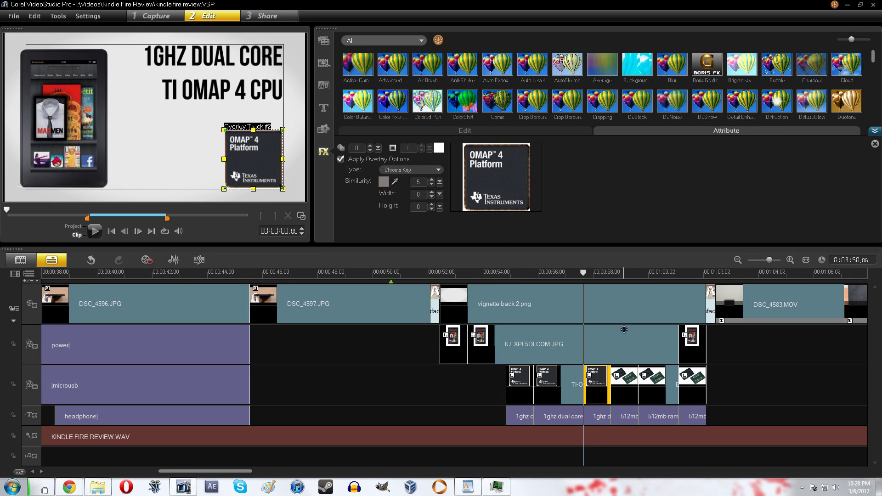
# Step: Chroma-key the memory-chip overlay at similarity 5, then select the next memory-chip clip
pyautogui.click(628, 376)
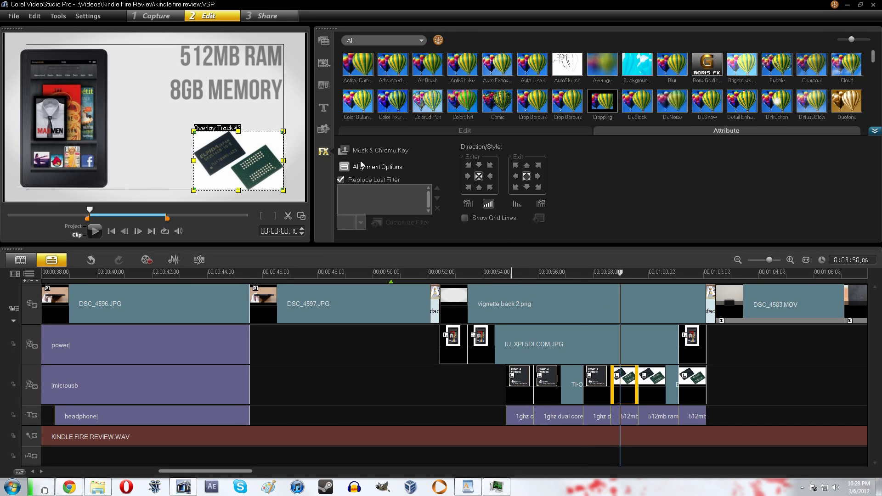
pyautogui.click(343, 157)
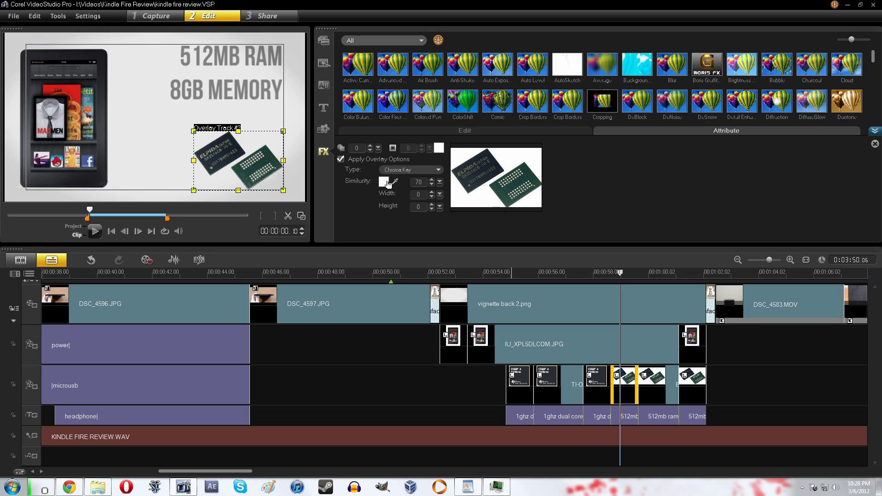
pyautogui.press('BackSpace')
pyautogui.press('BackSpace')
pyautogui.write('5')
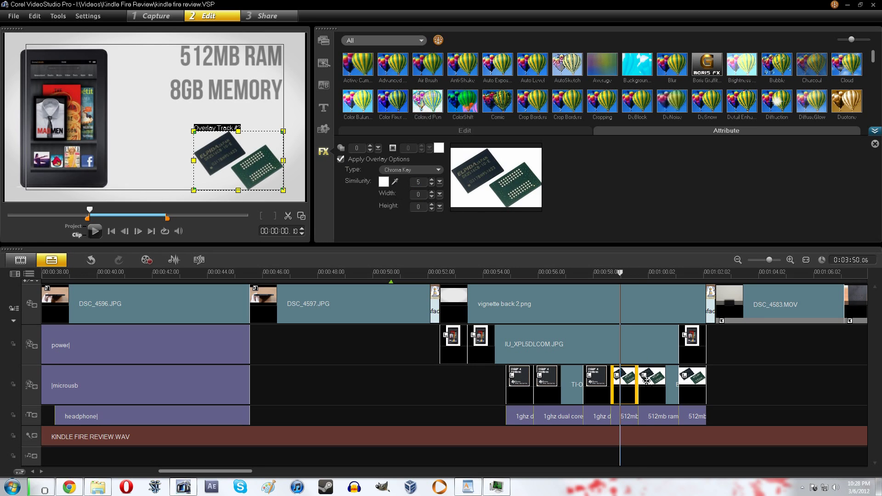
pyautogui.click(645, 377)
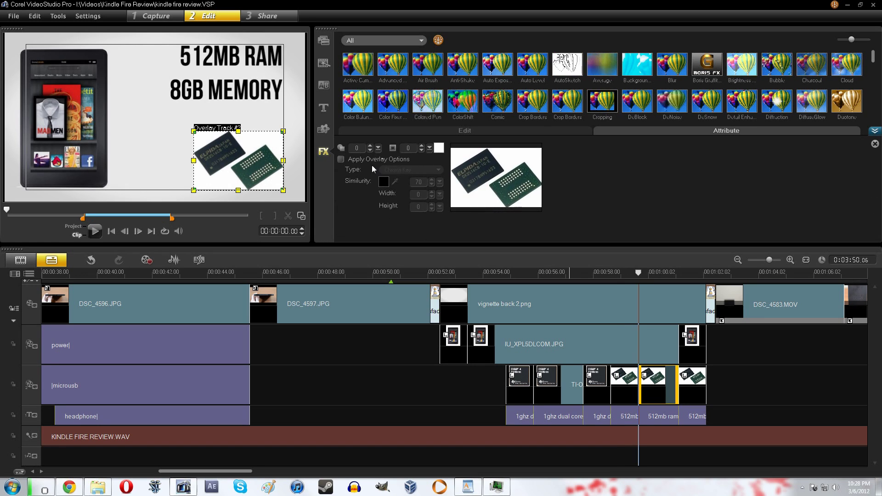